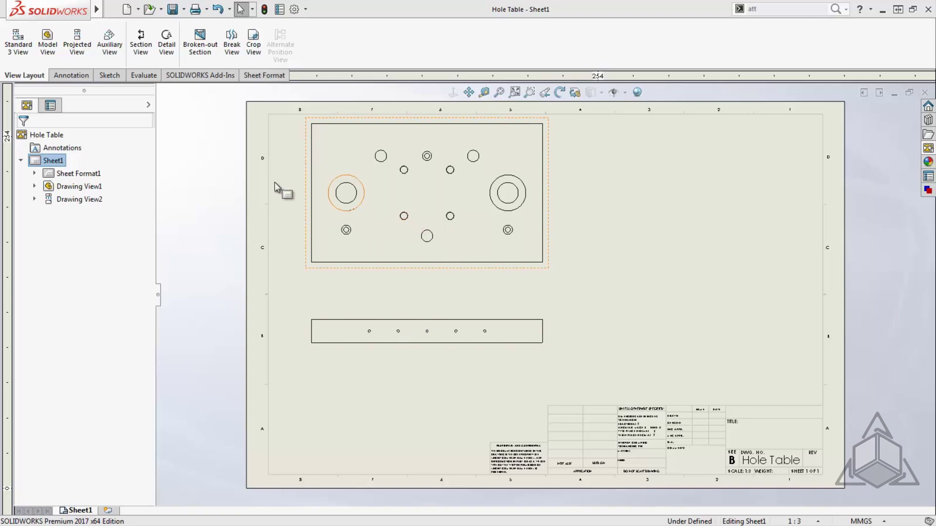
Start a Hole Table and set the lower-left corner of the upper plate view as its origin.
{"action": "left_click", "coordinate": [78, 76]}
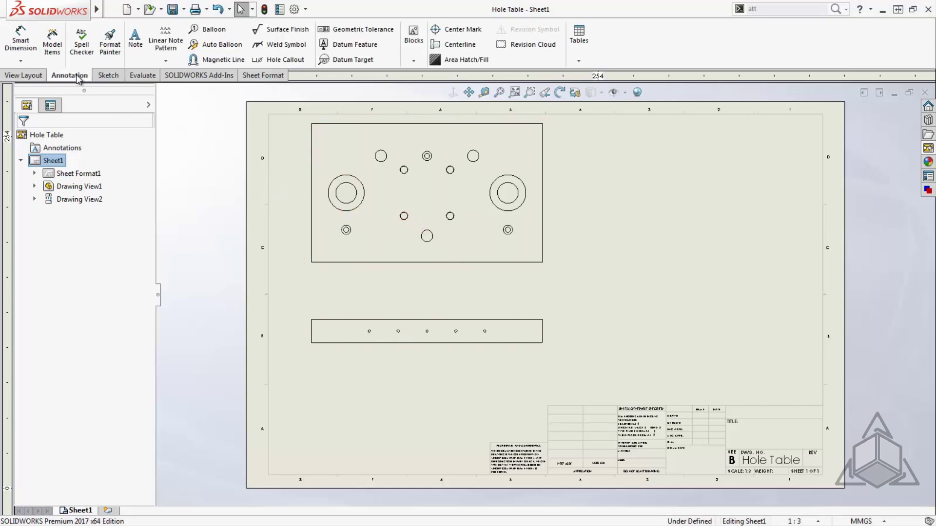
{"action": "left_click", "coordinate": [579, 58]}
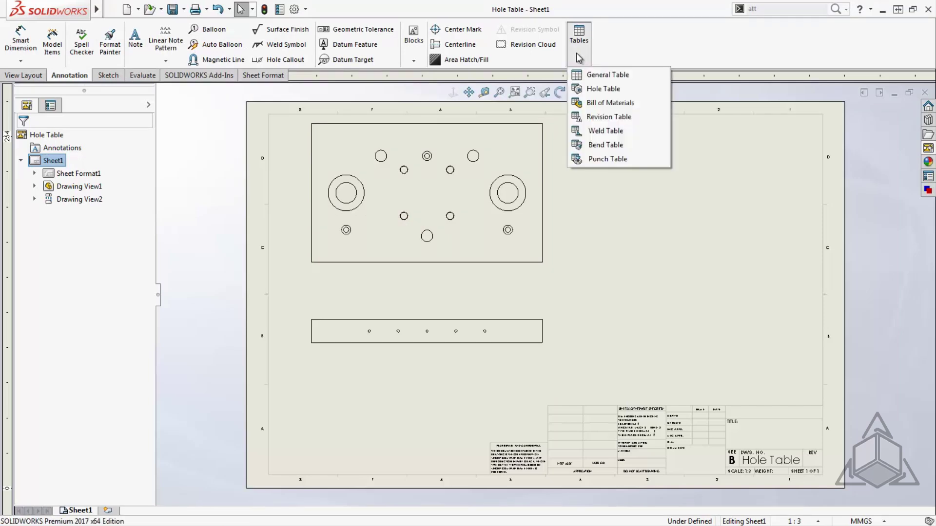
{"action": "left_click", "coordinate": [603, 90]}
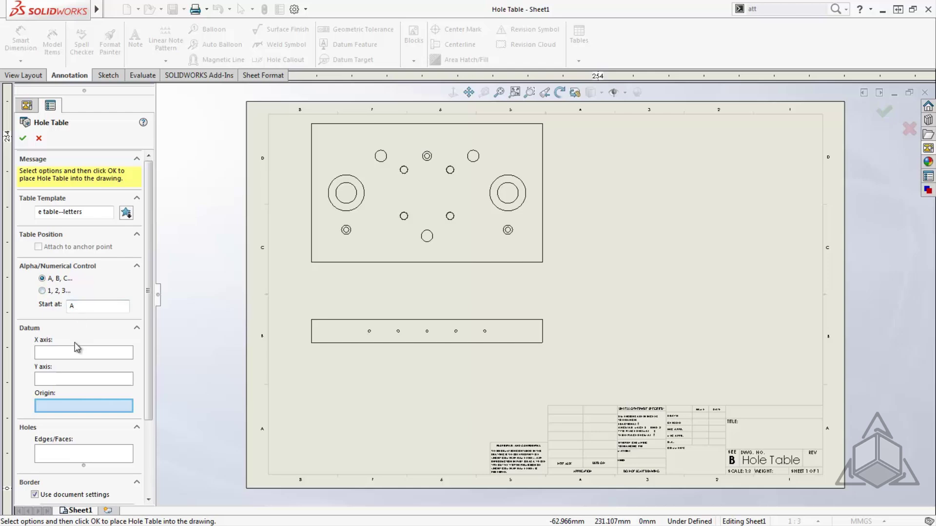
{"action": "scroll", "coordinate": [152, 350], "scroll_direction": "down", "scroll_amount": 2}
{"action": "scroll", "coordinate": [152, 351], "scroll_direction": "down", "scroll_amount": 2}
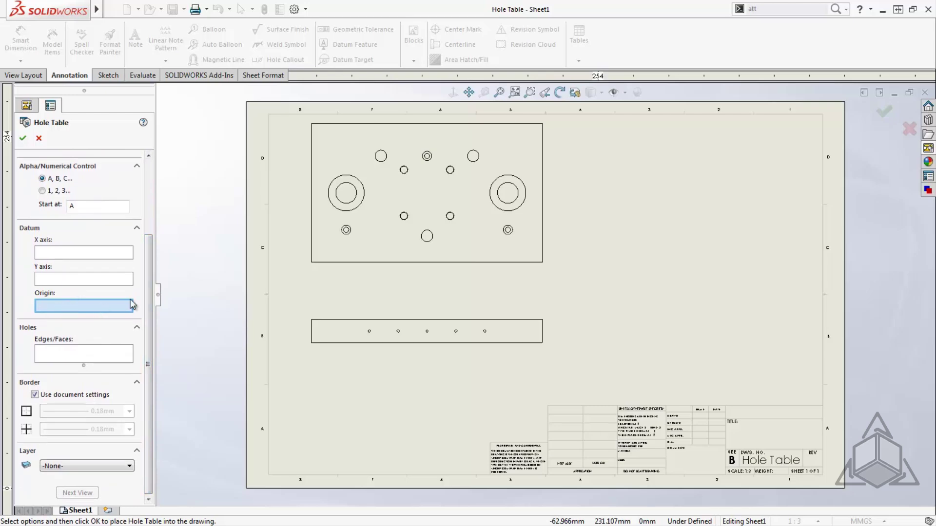
{"action": "left_click", "coordinate": [312, 262]}
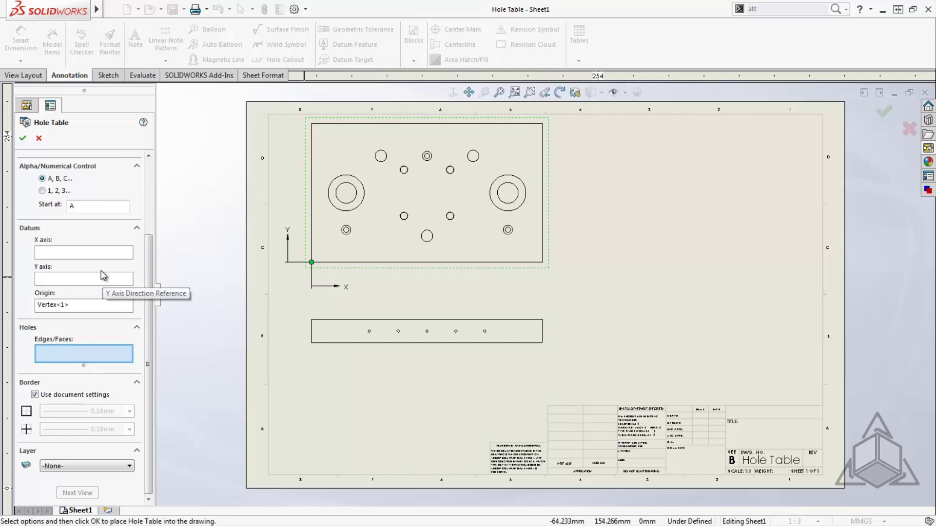
Define the datum's X axis direction along the bottom edge of the upper plate view, replacing the left edge picked first.
{"action": "left_click", "coordinate": [97, 254]}
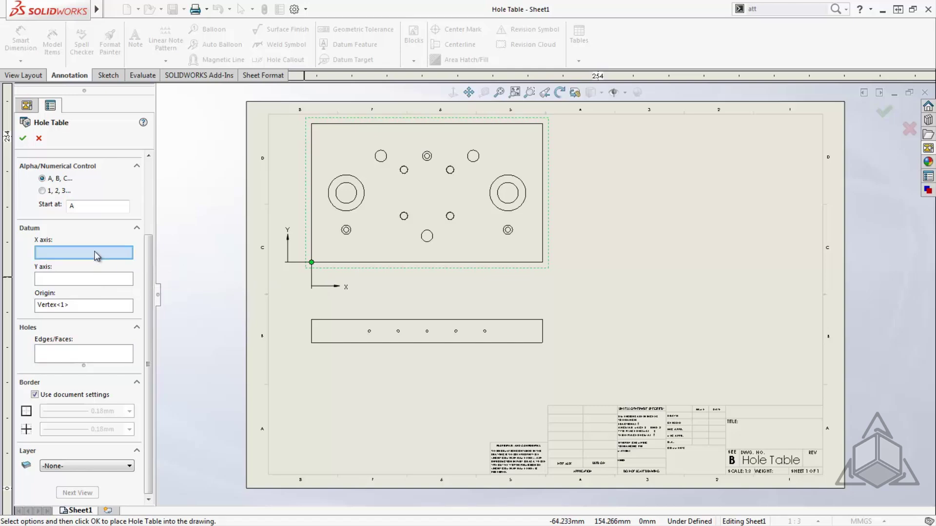
{"action": "left_click", "coordinate": [312, 246]}
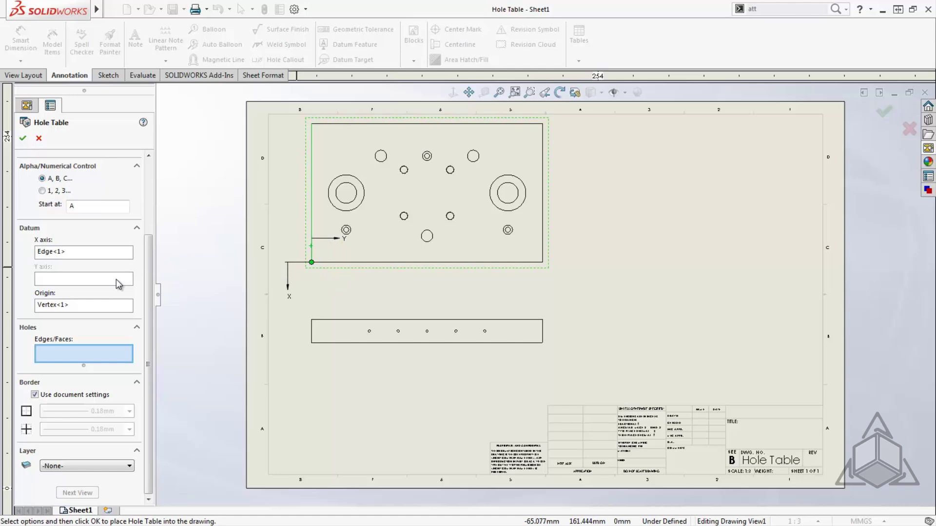
{"action": "left_click", "coordinate": [67, 256]}
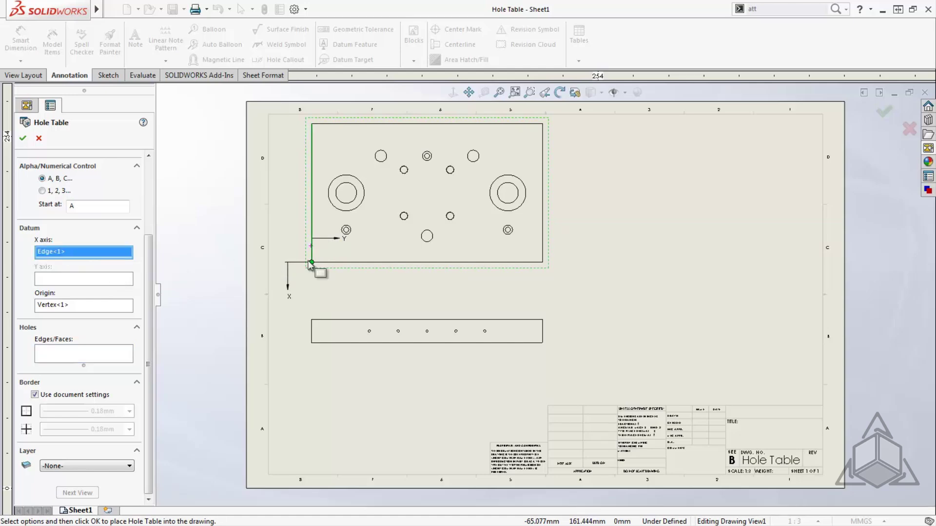
{"action": "left_click", "coordinate": [347, 262]}
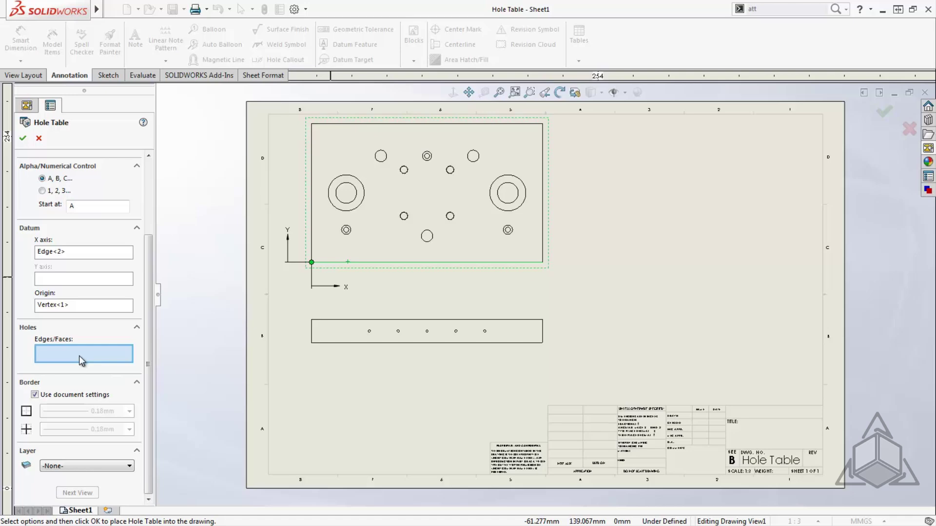
Add the plate face in the upper view as the source of holes and proceed to the next view.
{"action": "left_click", "coordinate": [371, 236]}
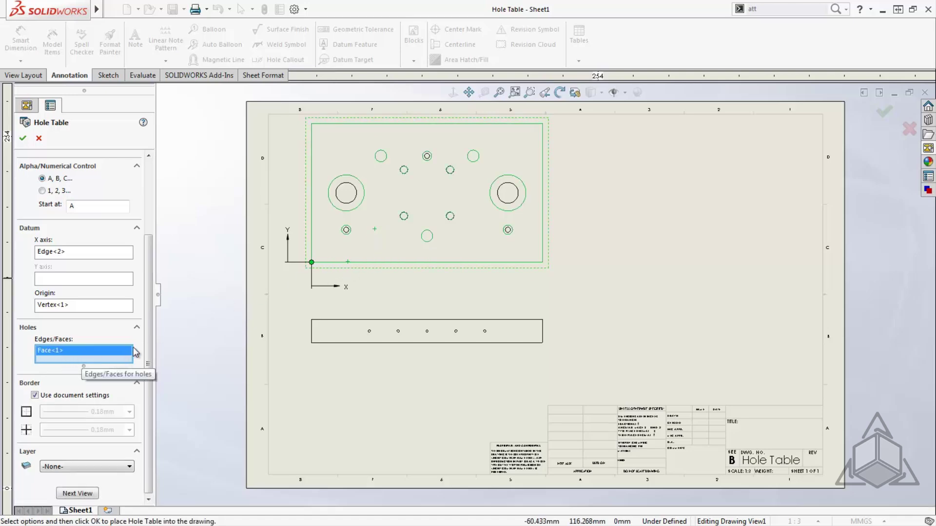
{"action": "scroll", "coordinate": [147, 334], "scroll_direction": "down", "scroll_amount": 1}
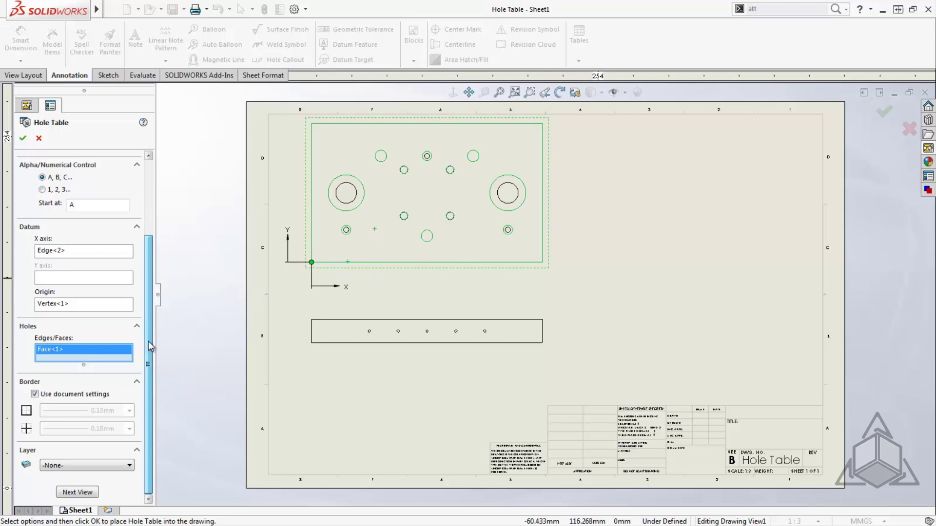
{"action": "left_click", "coordinate": [72, 494]}
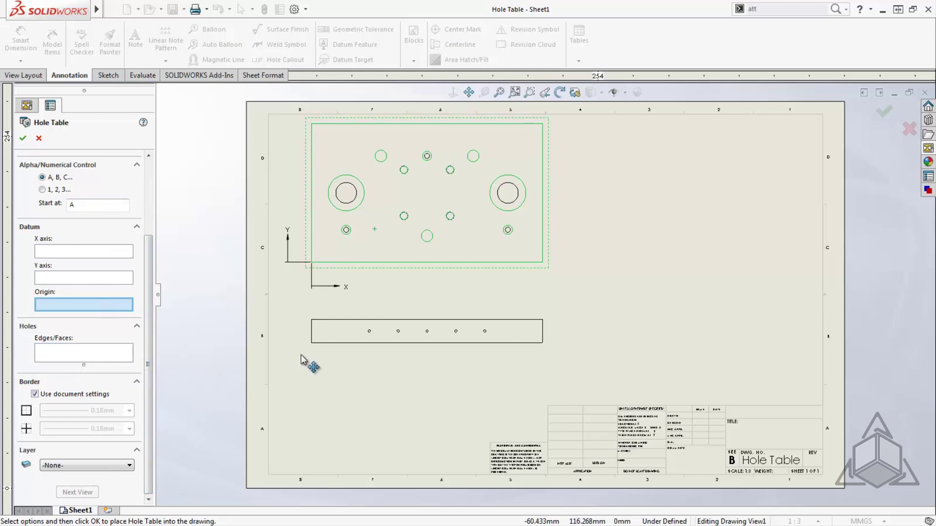
Include the lower view's face holes with its lower-left corner as origin, and place the hole table in the sheet's upper-right area.
{"action": "left_click", "coordinate": [311, 343]}
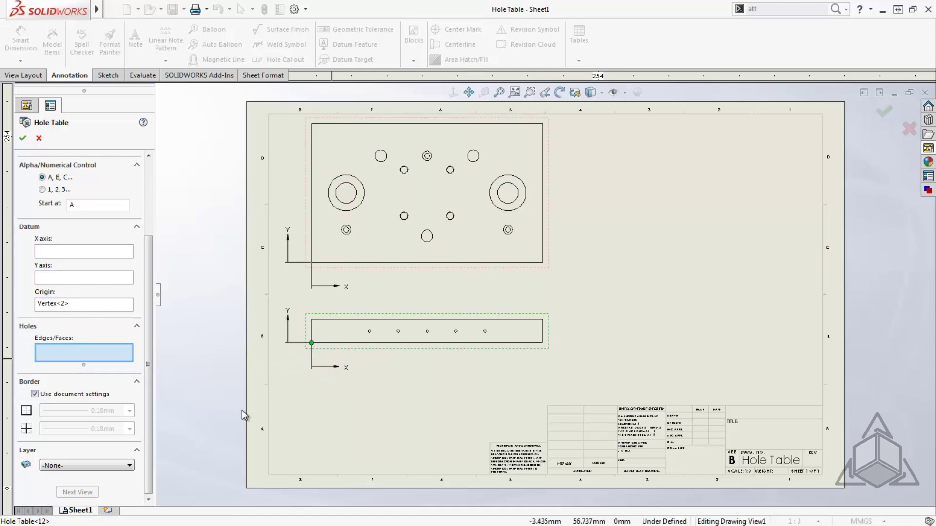
{"action": "left_click", "coordinate": [320, 337]}
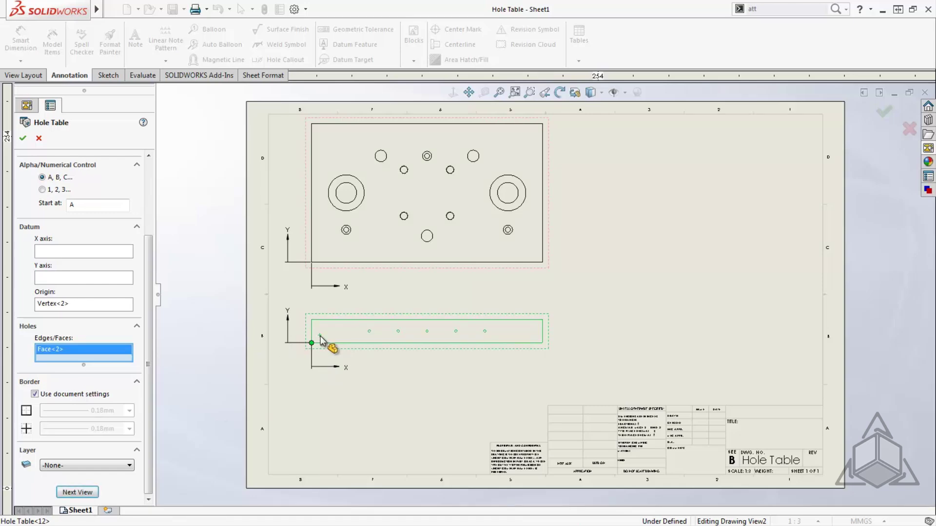
{"action": "left_click", "coordinate": [22, 140]}
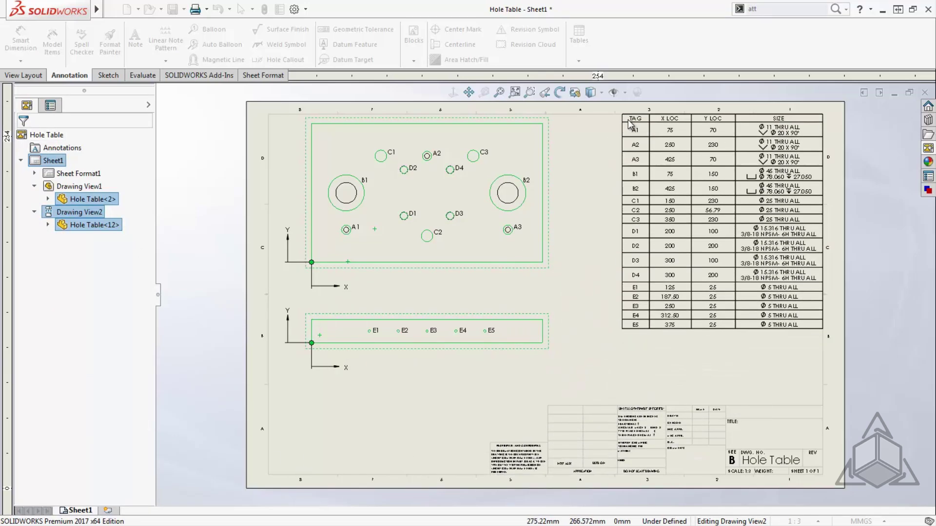
{"action": "left_click", "coordinate": [628, 124]}
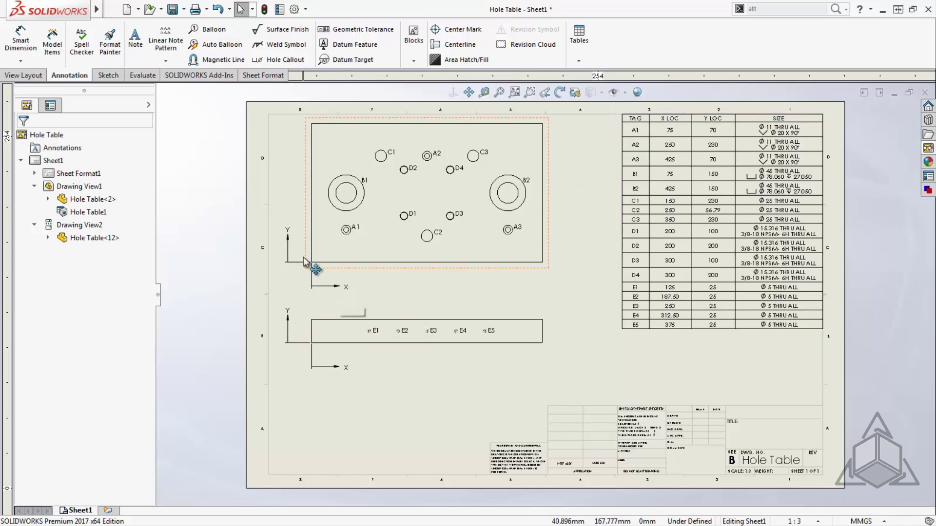
Flip the upper view's X axis indicator to the left and return it to pointing right.
{"action": "left_click_drag", "start_coordinate": [336, 289], "coordinate": [293, 283]}
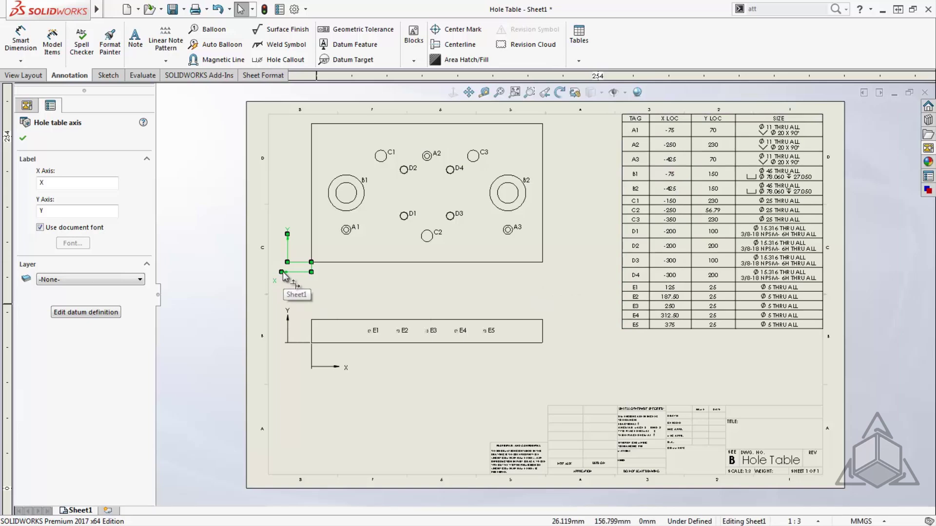
{"action": "left_click_drag", "start_coordinate": [282, 272], "coordinate": [331, 279]}
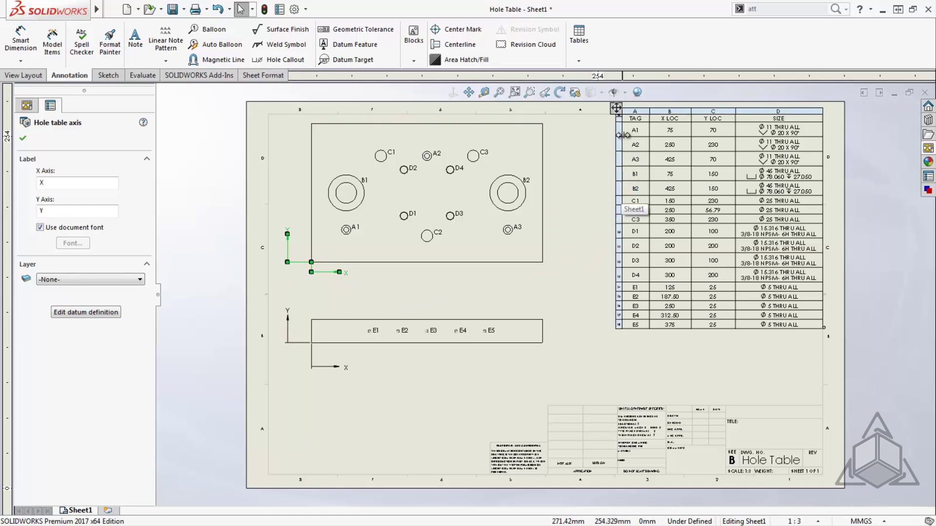
Select the whole hole table, try the top-right stationary corner, and restore the top-left one.
{"action": "left_click", "coordinate": [616, 109]}
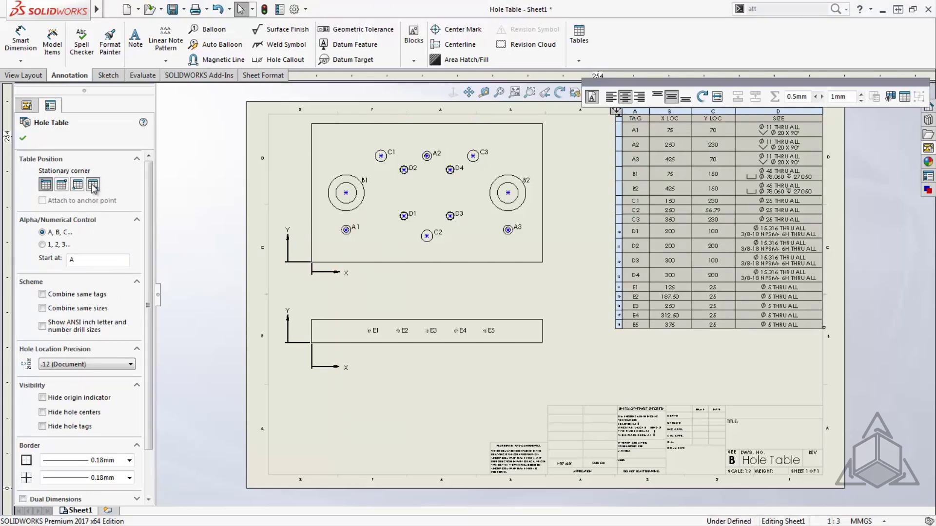
{"action": "left_click", "coordinate": [61, 184]}
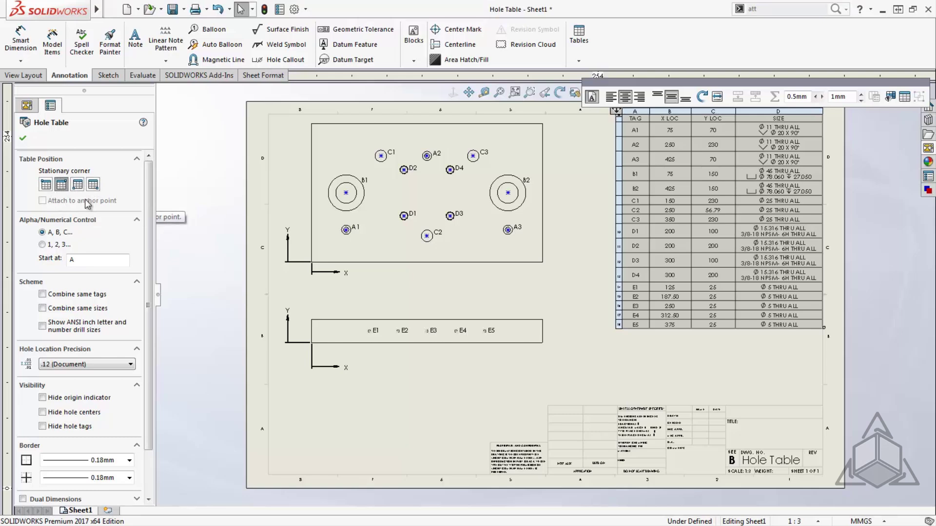
{"action": "left_click", "coordinate": [45, 185]}
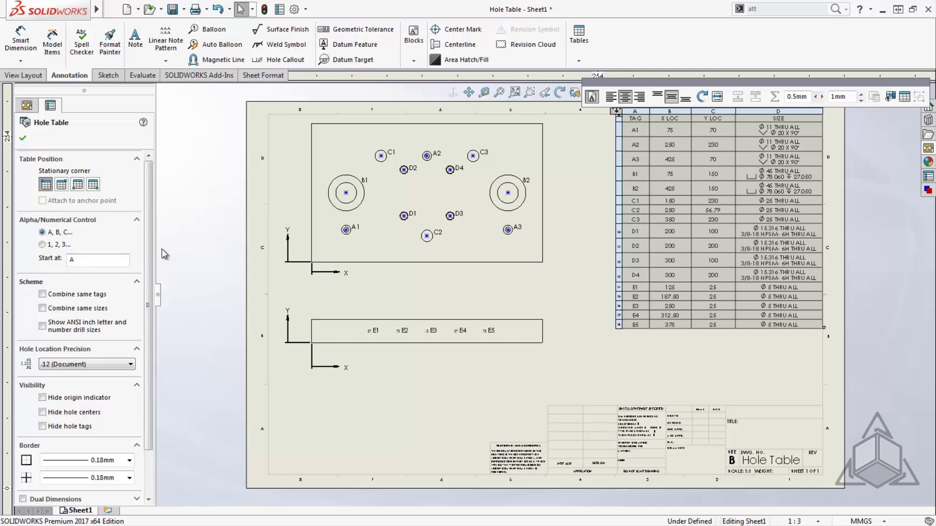
Try combining same tags in the hole table, and combine same sizes instead.
{"action": "left_click_drag", "start_coordinate": [151, 249], "coordinate": [151, 287]}
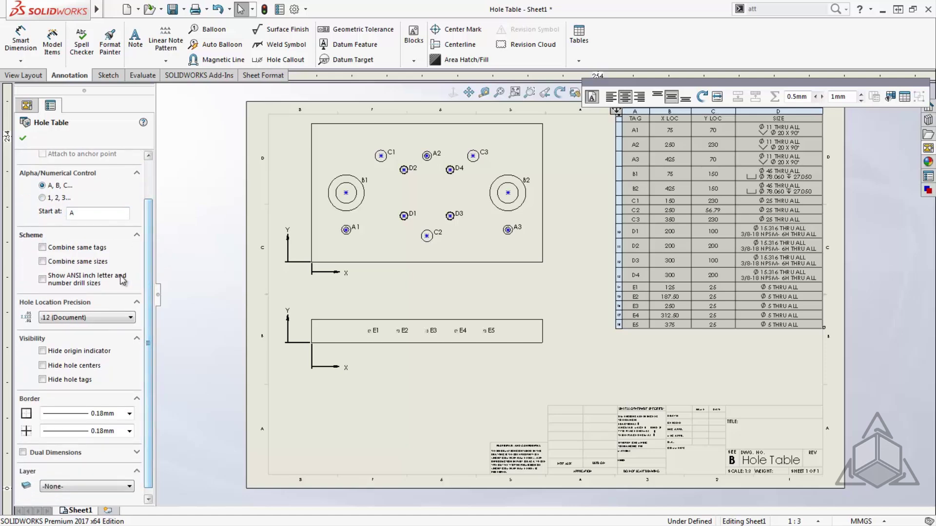
{"action": "left_click", "coordinate": [78, 248]}
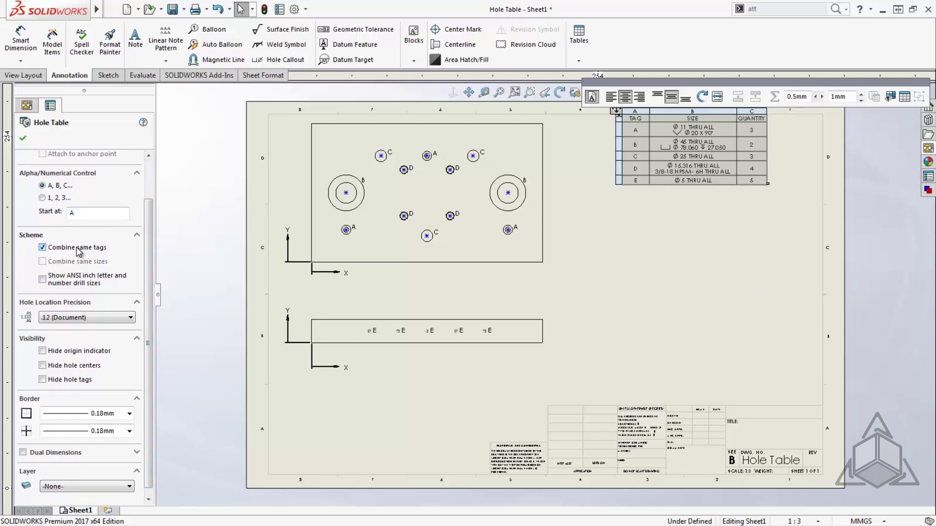
{"action": "left_click", "coordinate": [78, 250]}
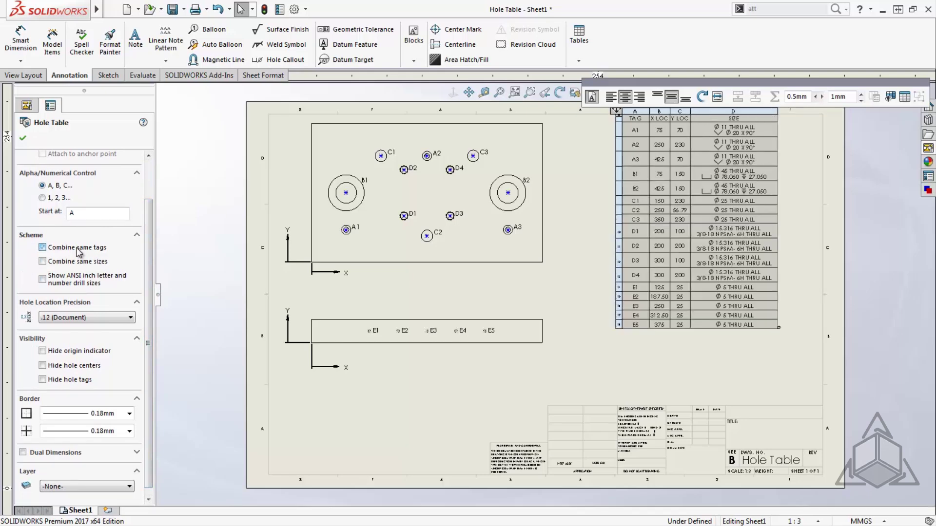
{"action": "left_click", "coordinate": [42, 262]}
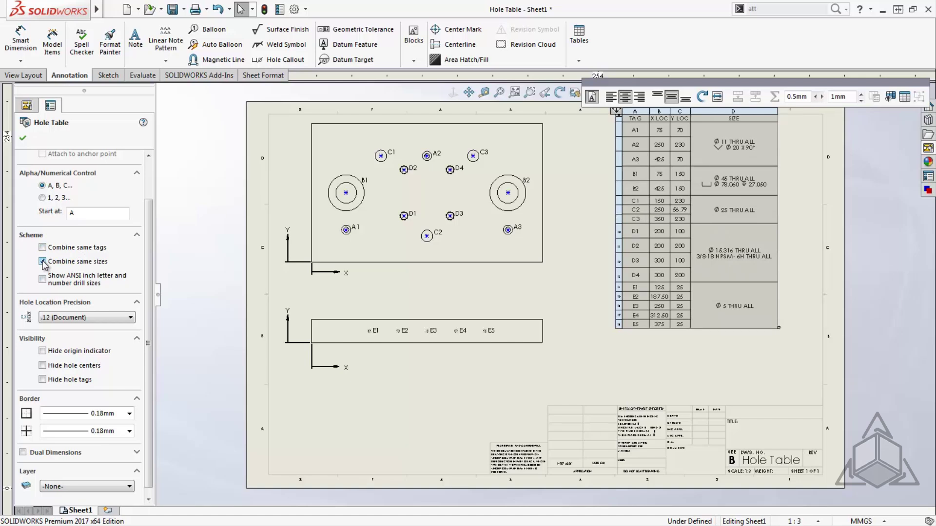
Hide the hole centers, set the hole location precision to .123, and close the hole table settings.
{"action": "scroll", "coordinate": [152, 267], "scroll_direction": "down", "scroll_amount": 1}
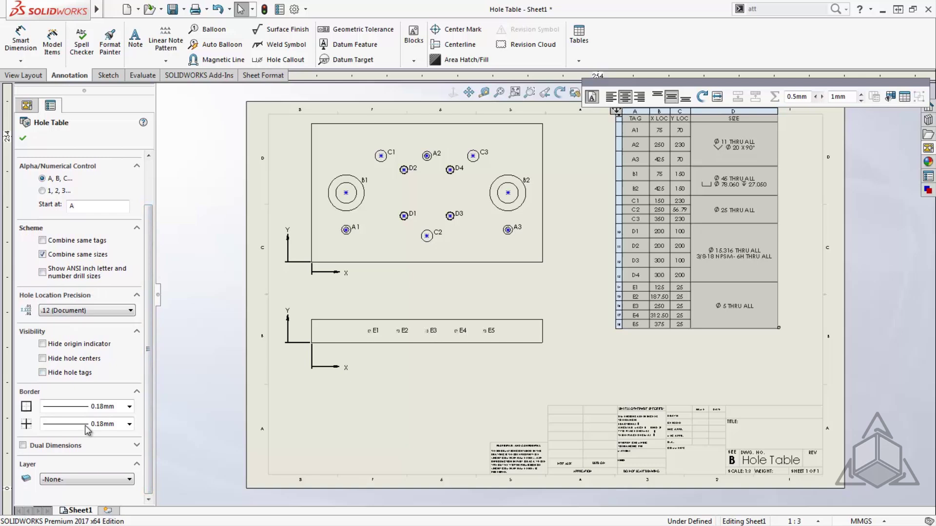
{"action": "left_click", "coordinate": [43, 358]}
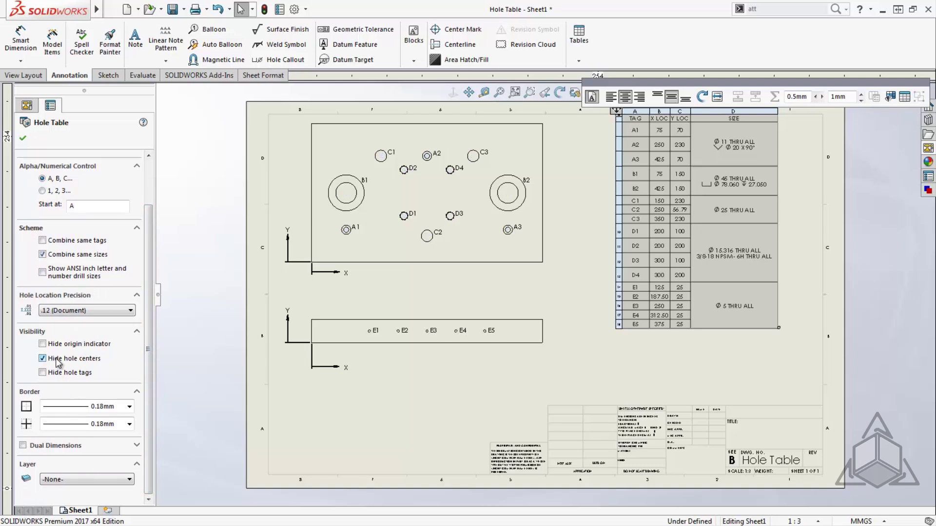
{"action": "left_click", "coordinate": [64, 310]}
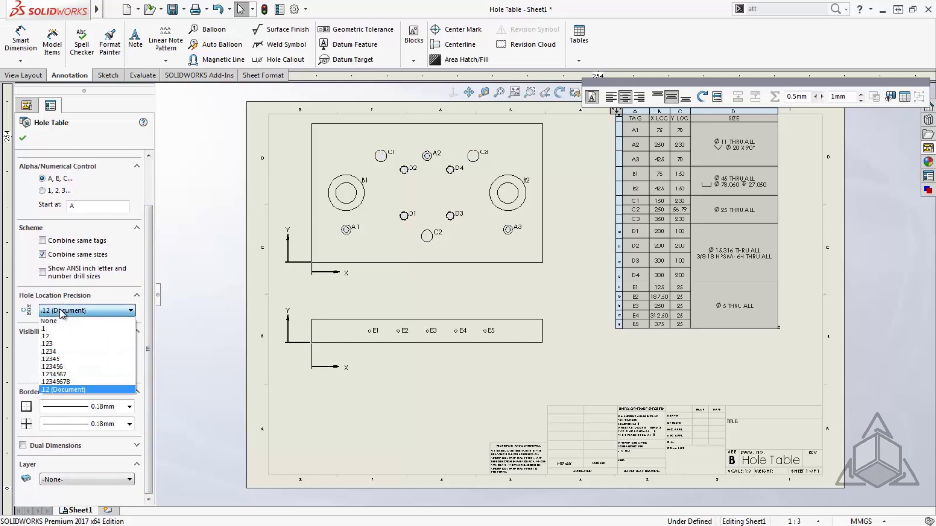
{"action": "left_click", "coordinate": [63, 344]}
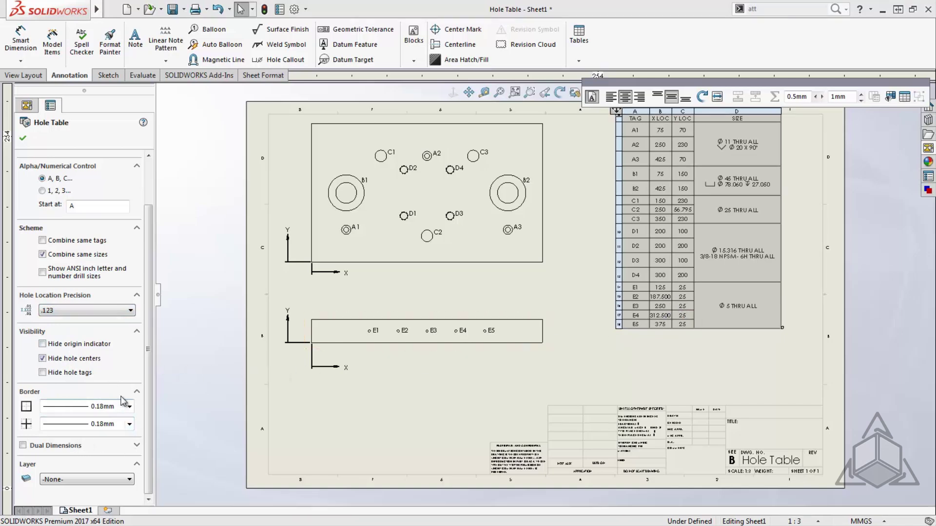
{"action": "left_click", "coordinate": [24, 141]}
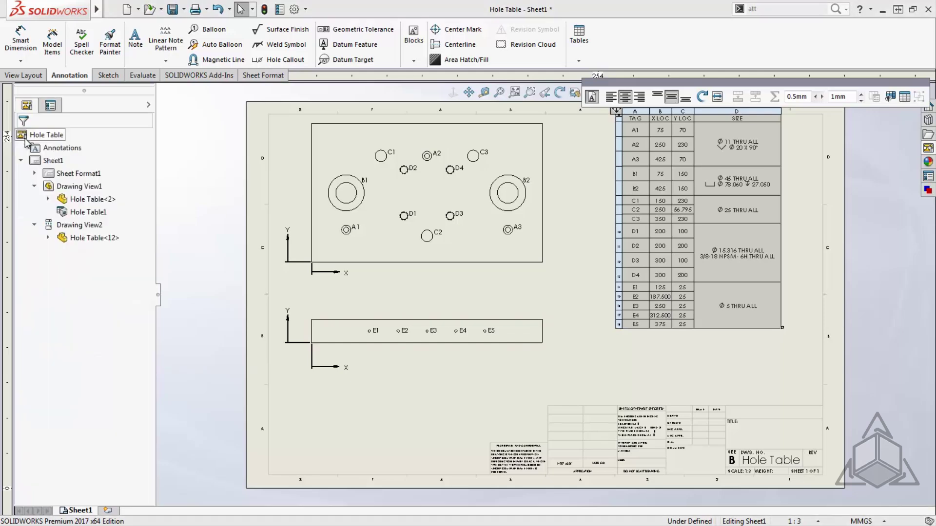
{"action": "left_click", "coordinate": [382, 291]}
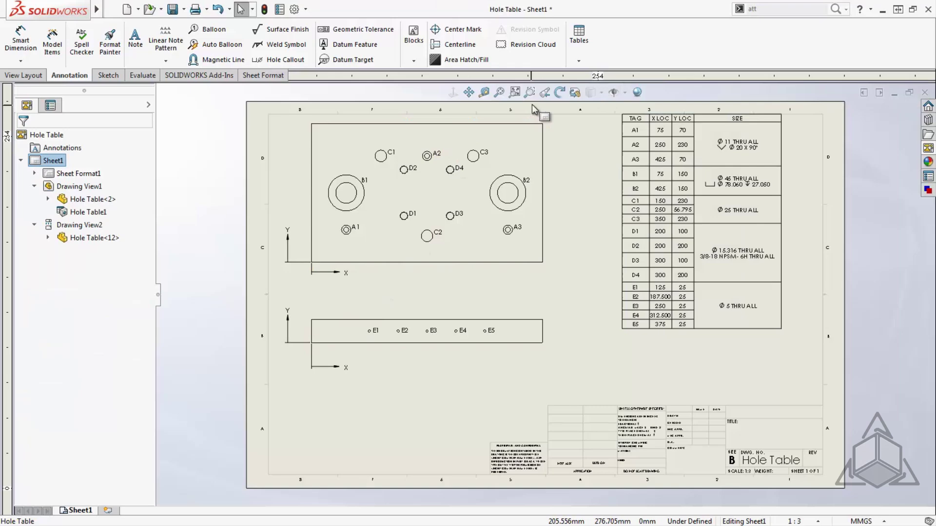
Open the document properties for hole tables.
{"action": "left_click", "coordinate": [294, 10]}
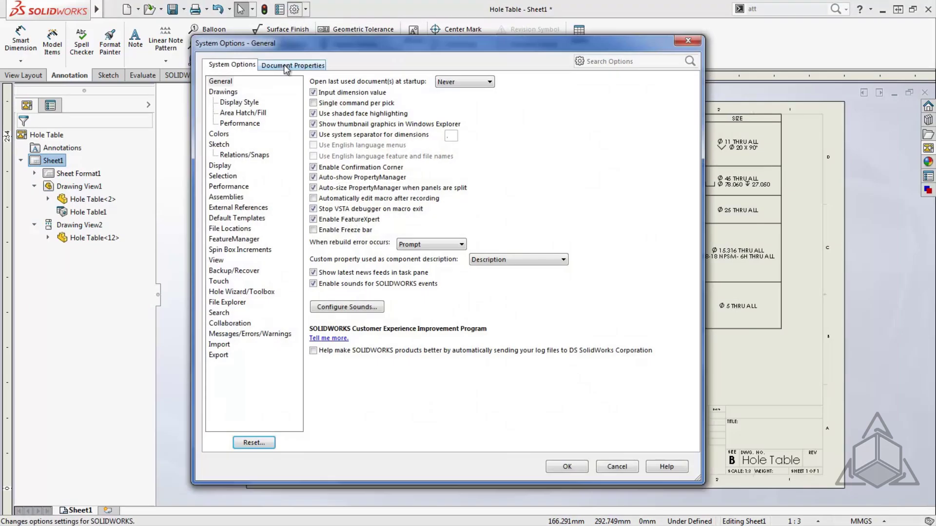
{"action": "left_click", "coordinate": [287, 66]}
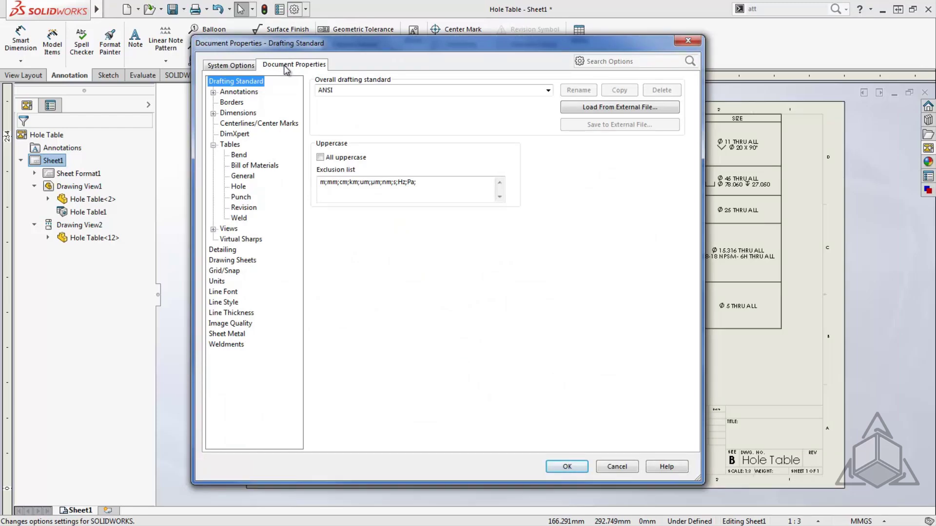
{"action": "left_click", "coordinate": [240, 188]}
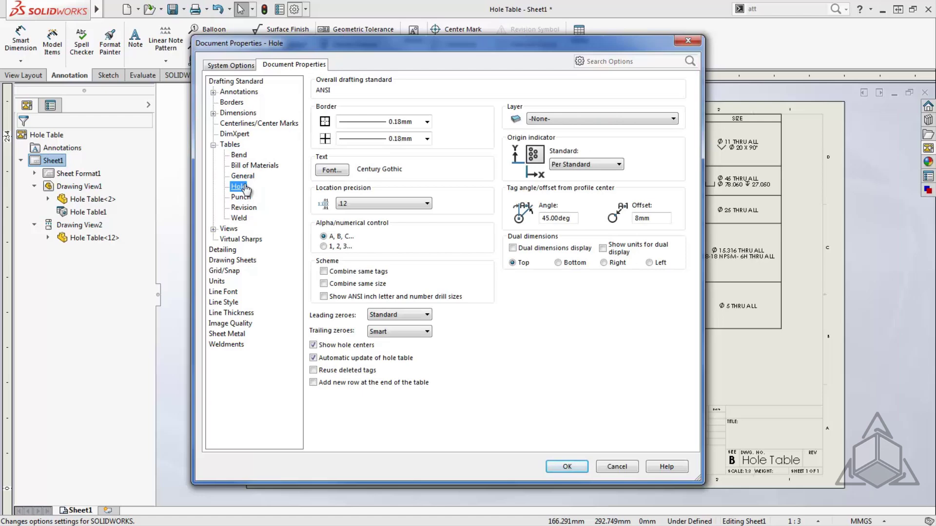